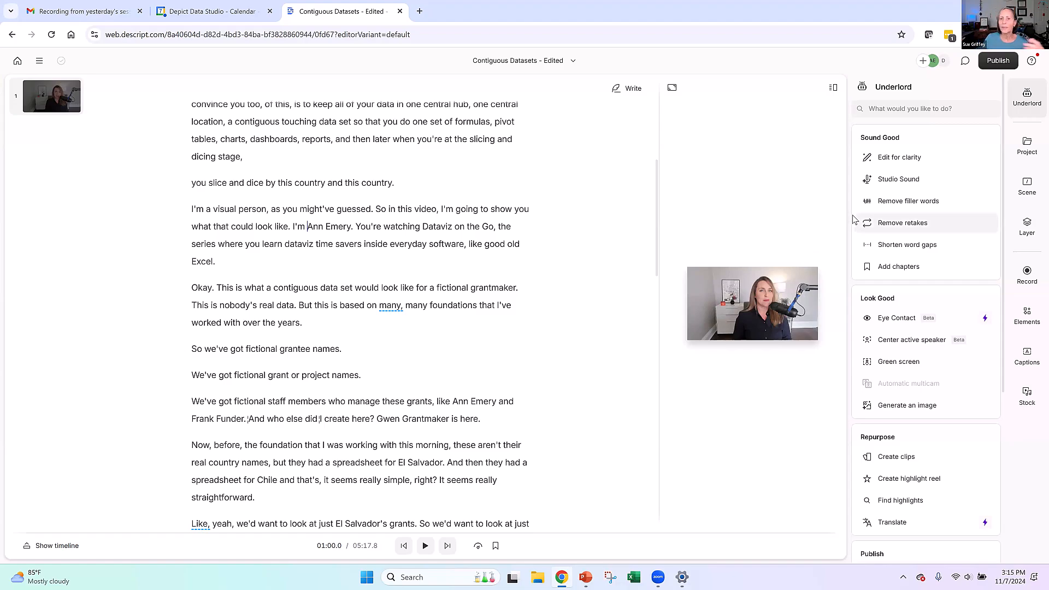
- Add captions in the Classic style to all scenes of the video
mouse_move(854, 219)
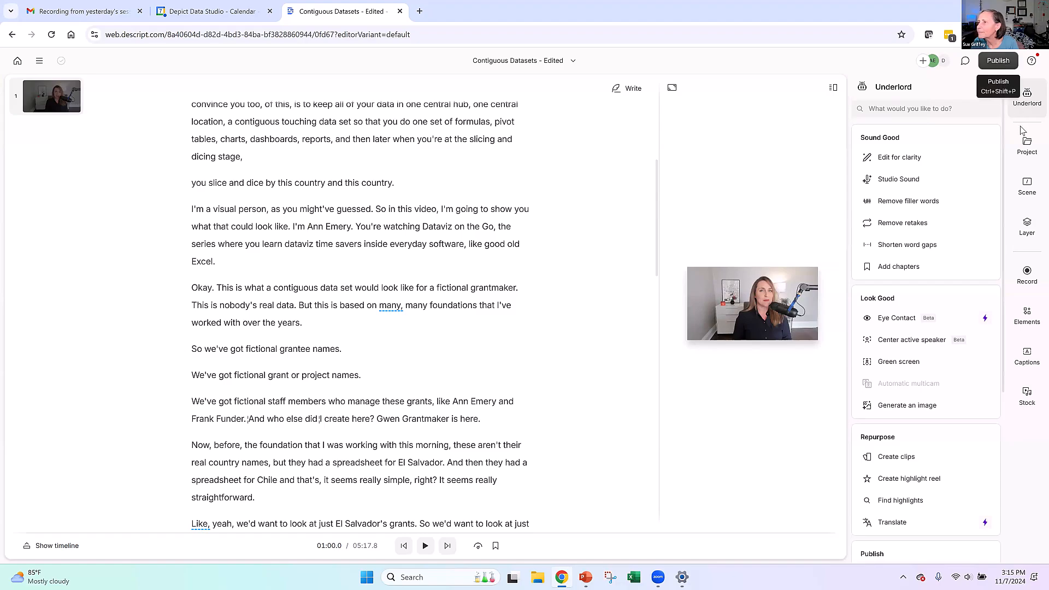
left_click(1025, 358)
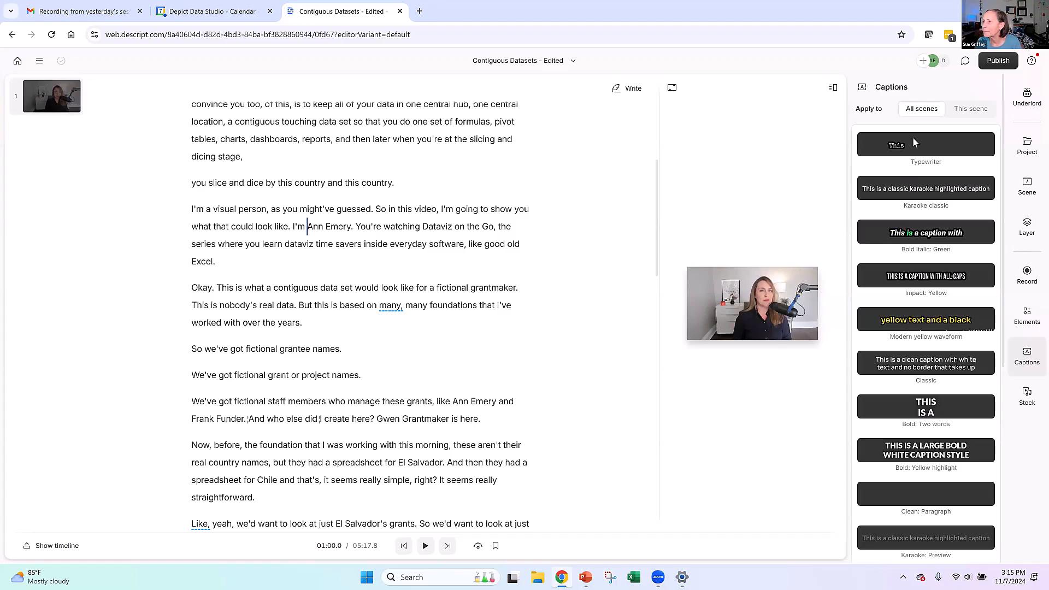
left_click(928, 369)
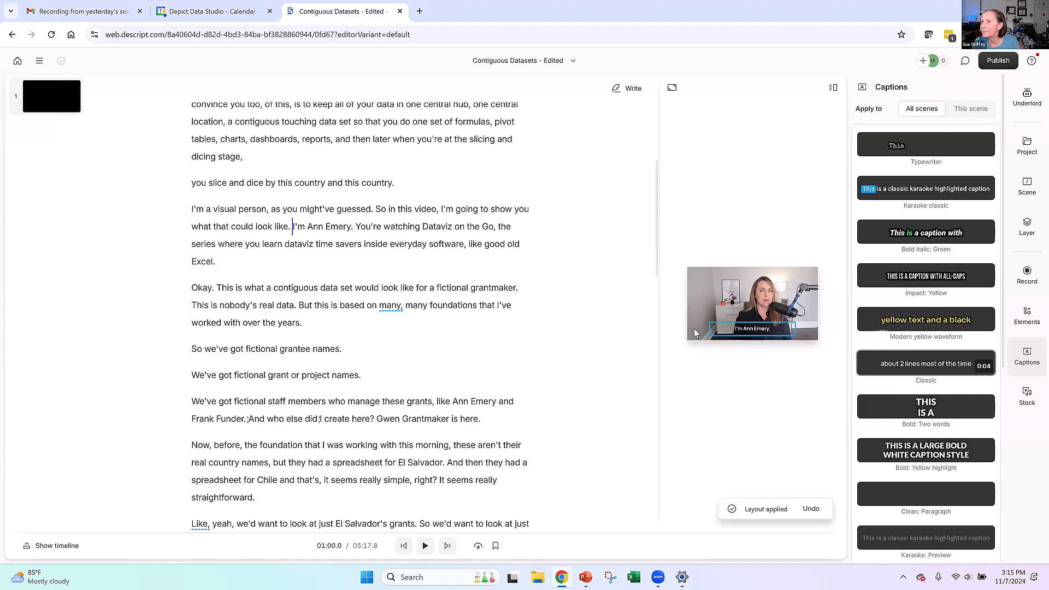
- Enlarge the video preview and play the video until the captions overlay the spreadsheet, pausing at about 01:14.9
left_click_drag(657, 310, 251, 310)
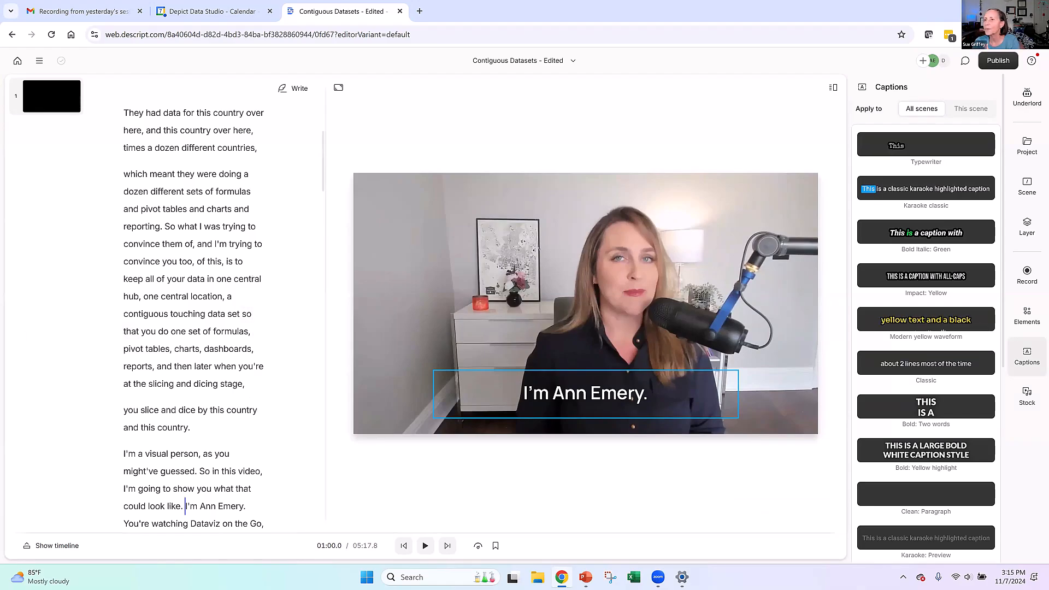
left_click(428, 546)
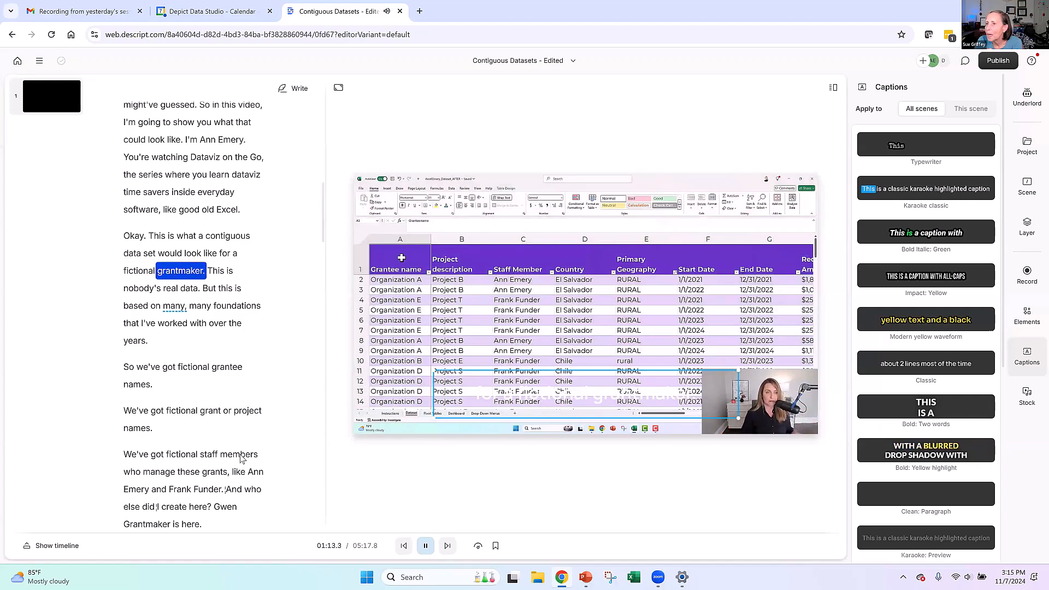
key("space")
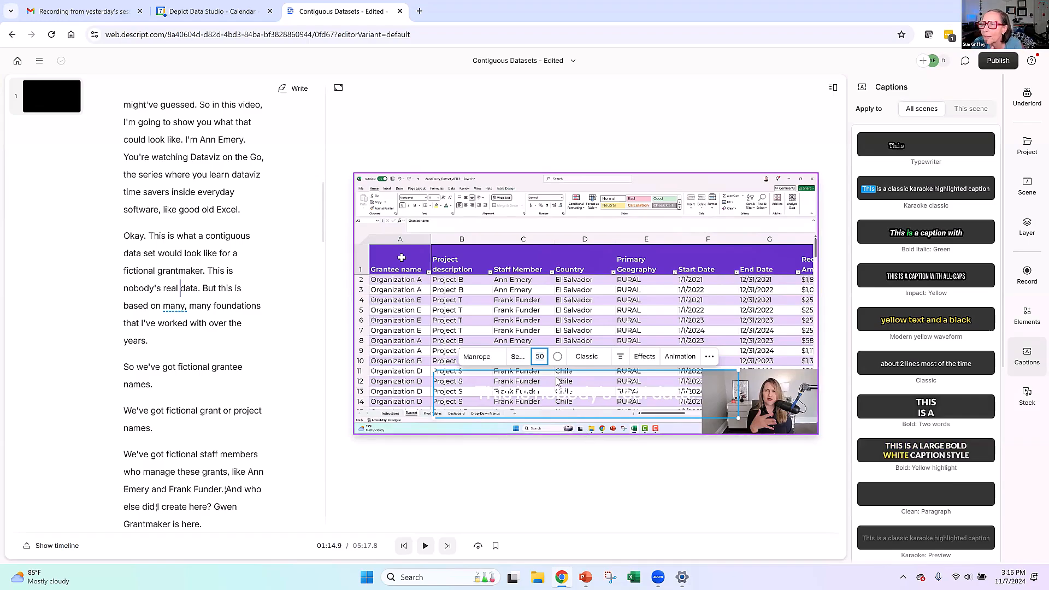
- Set the caption fill colour to black (000000) at 5% opacity
left_click(558, 358)
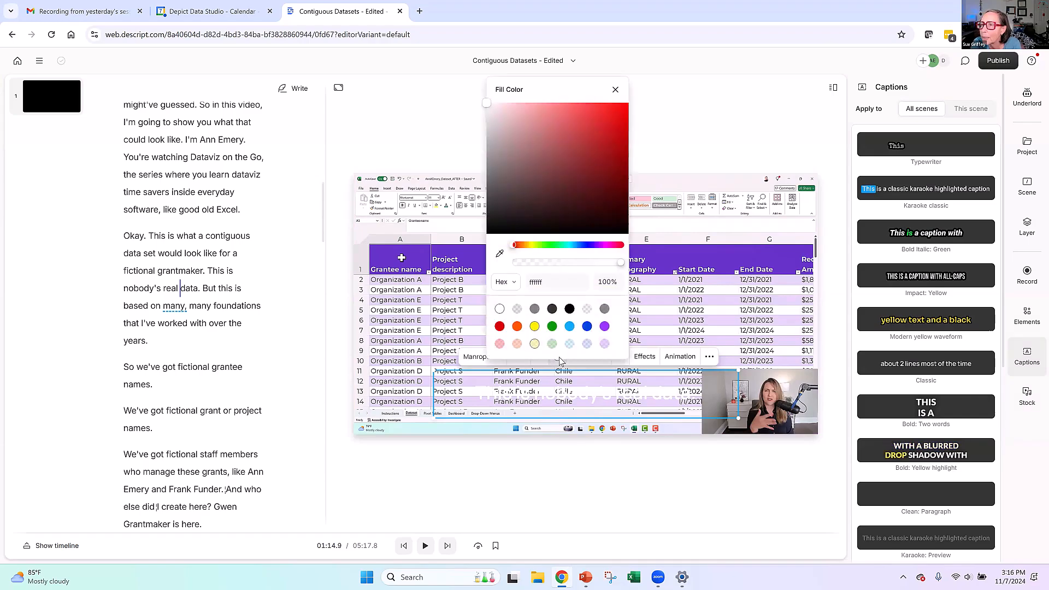
left_click(586, 310)
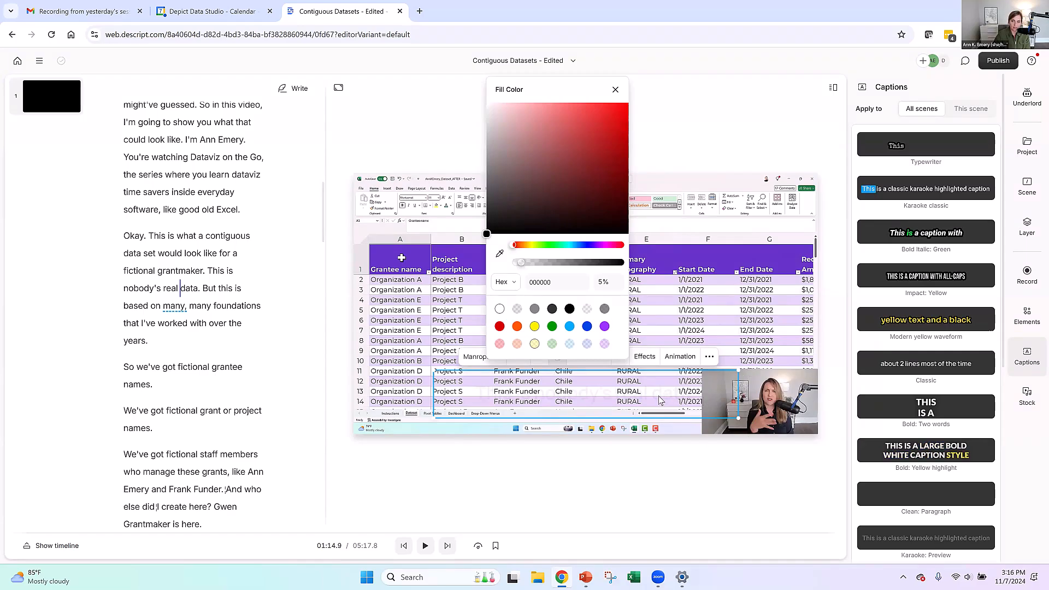
left_click(635, 400)
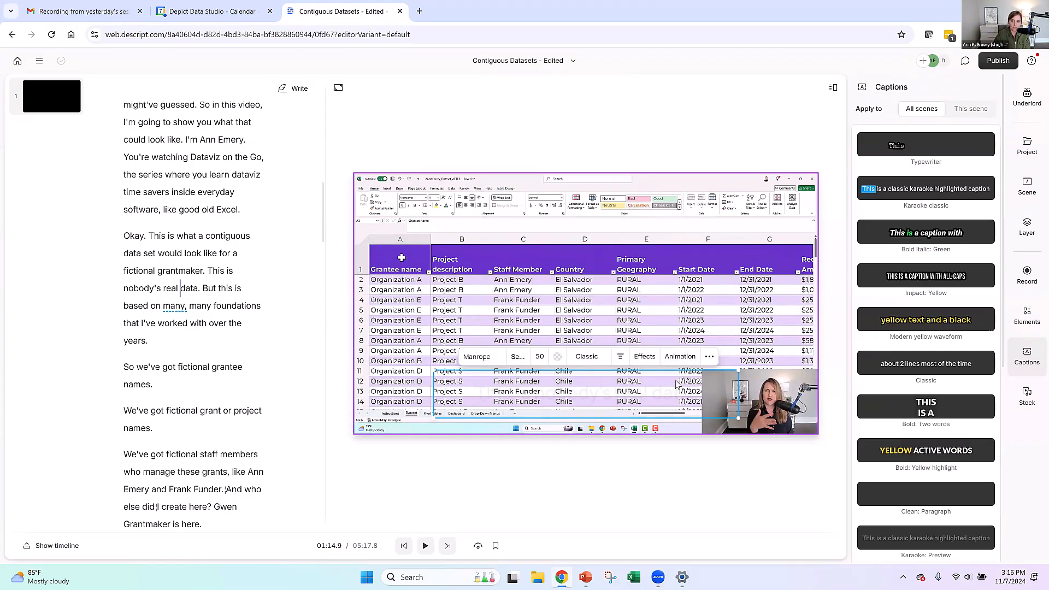
- Move the caption box away from the webcam inset and widen it to fill the space beside the inset
left_click(666, 389)
left_click_drag(638, 392, 607, 392)
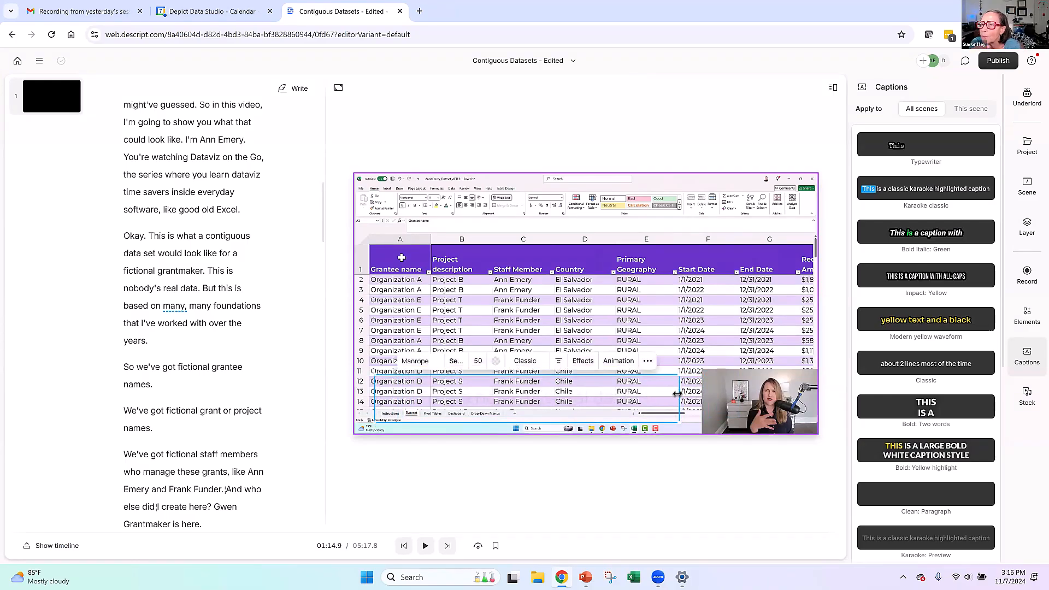
left_click_drag(694, 395, 698, 396)
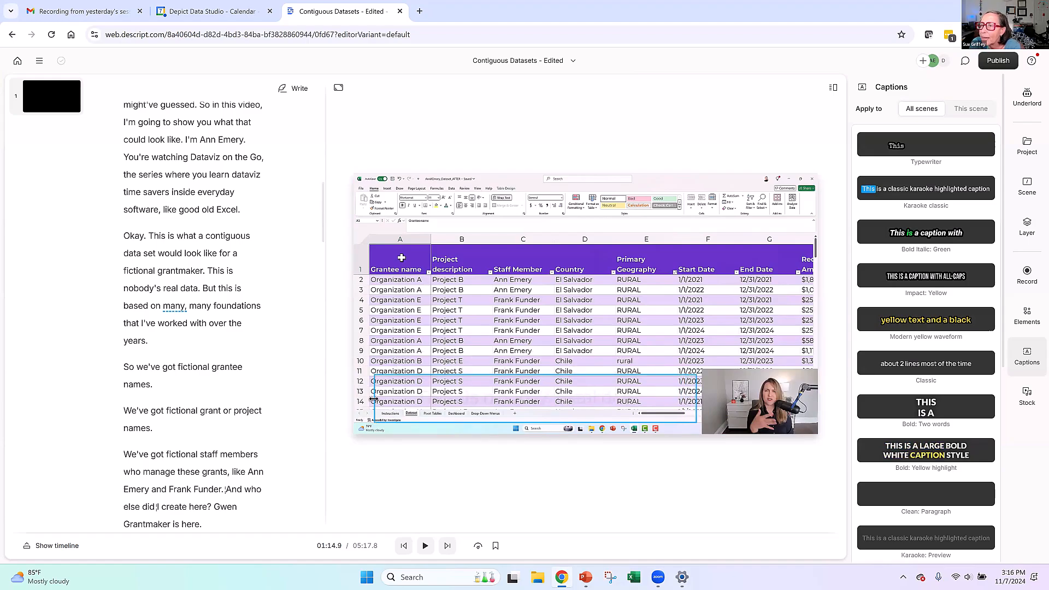
- Set the caption style's fill colour to solid black (000000) at 100% opacity
left_click(476, 403)
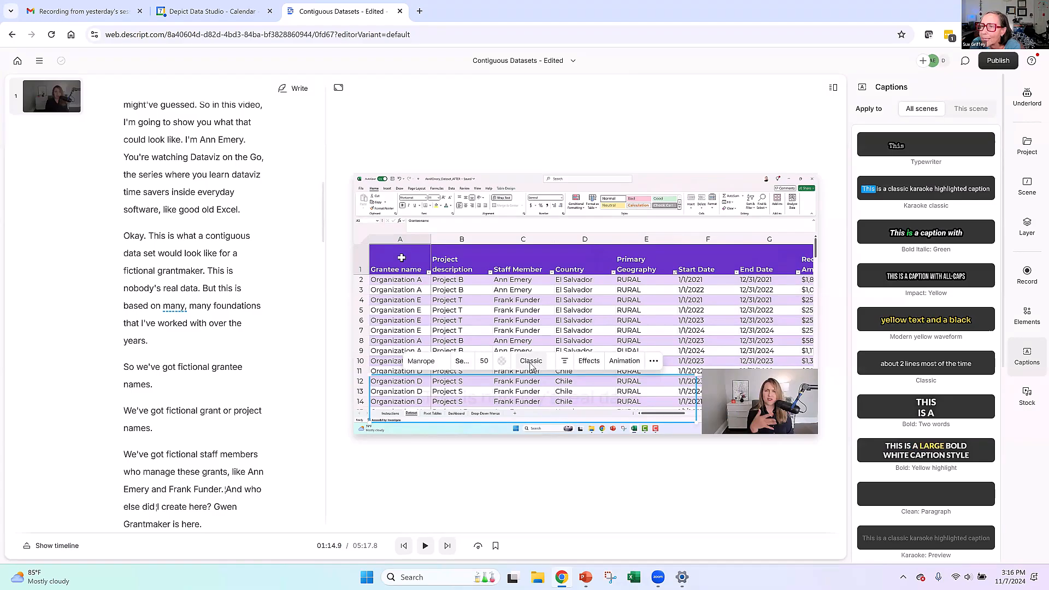
left_click(531, 361)
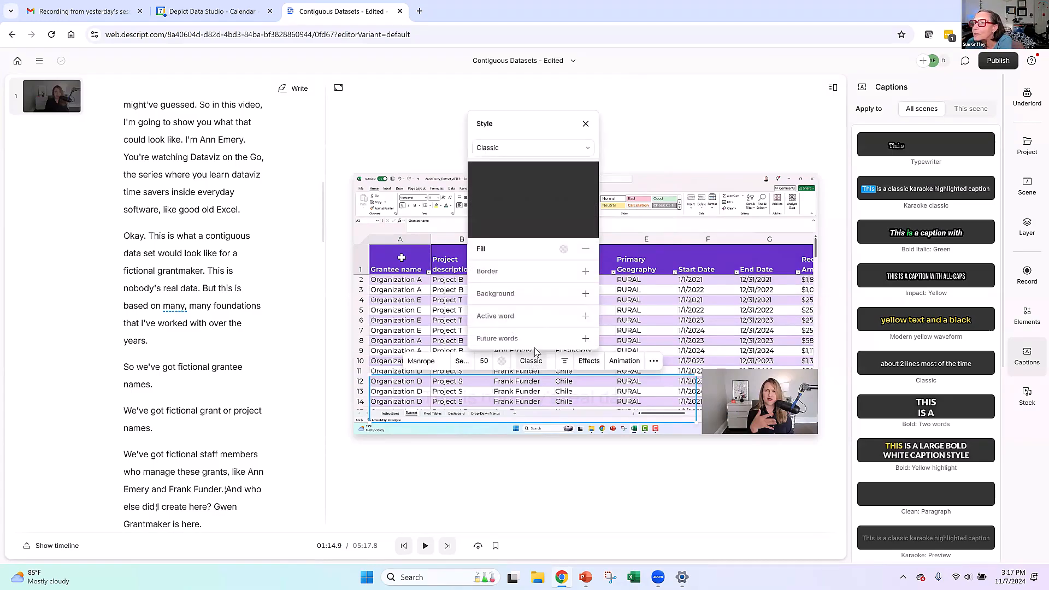
left_click(563, 250)
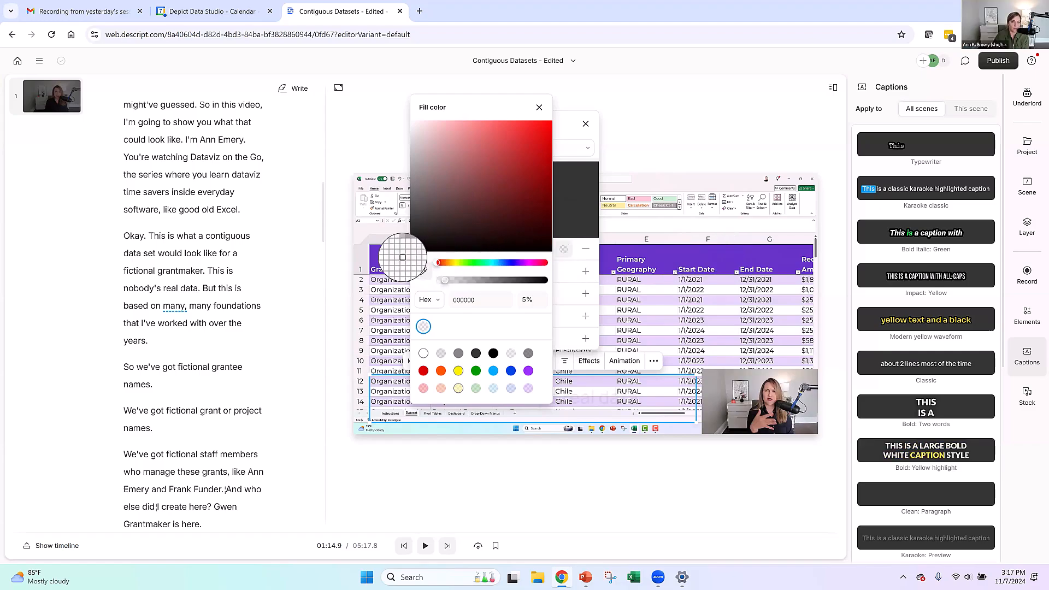
left_click(441, 264)
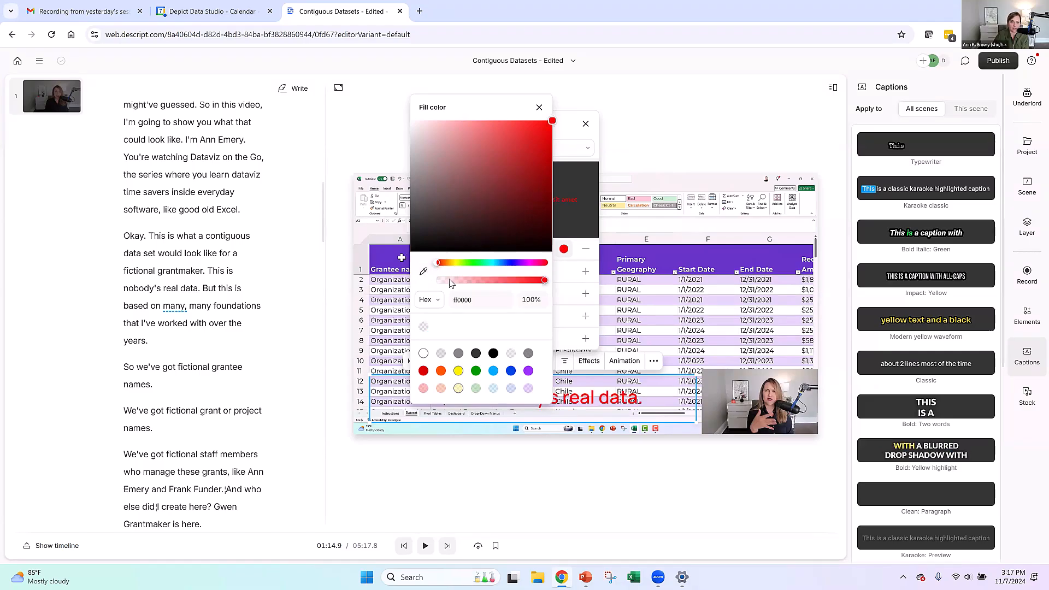
left_click_drag(421, 253, 412, 256)
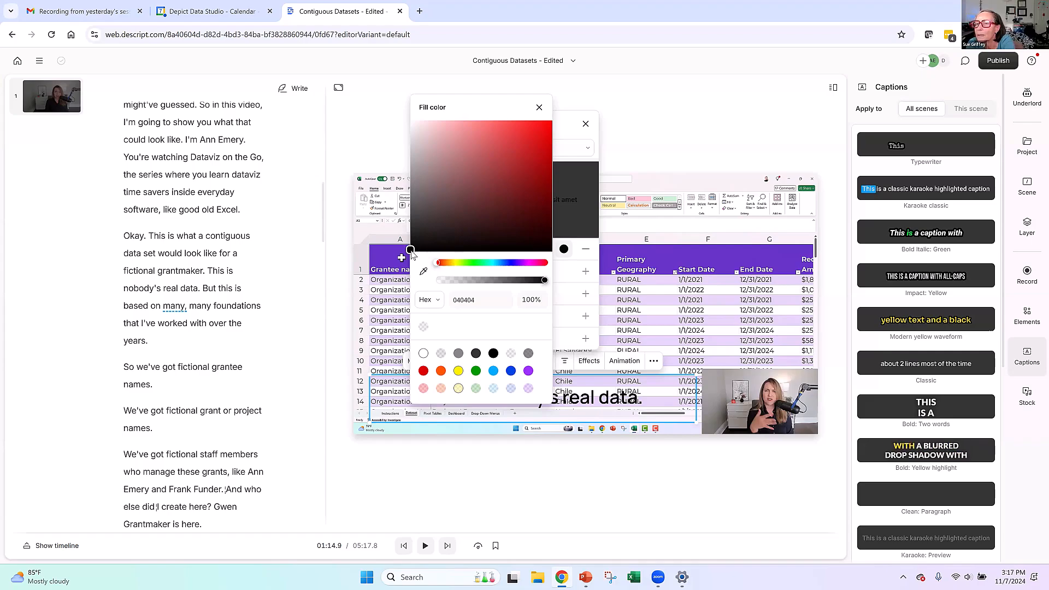
left_click_drag(412, 178, 413, 120)
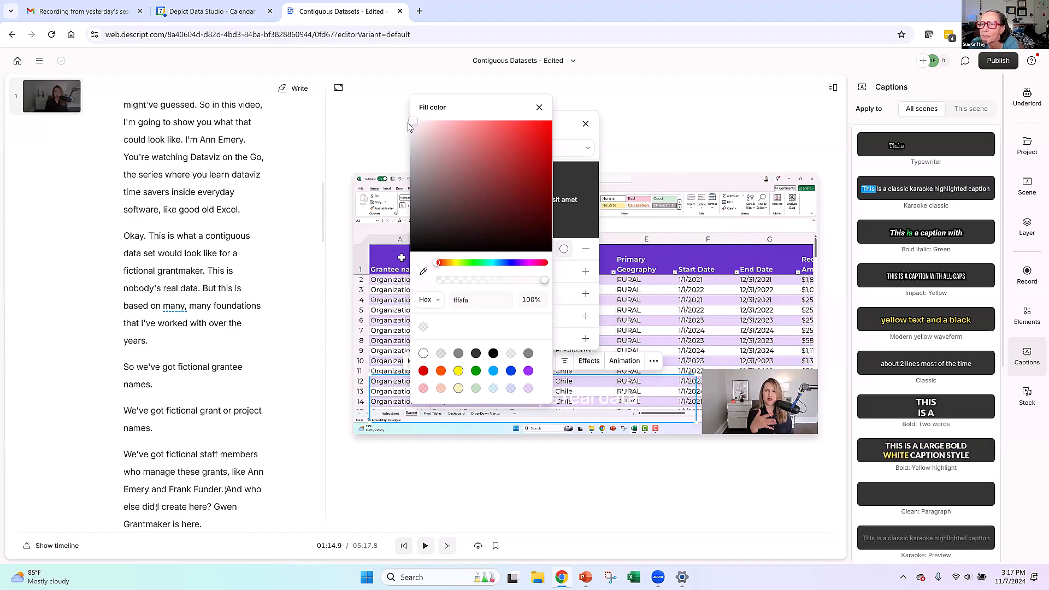
left_click_drag(413, 129, 401, 283)
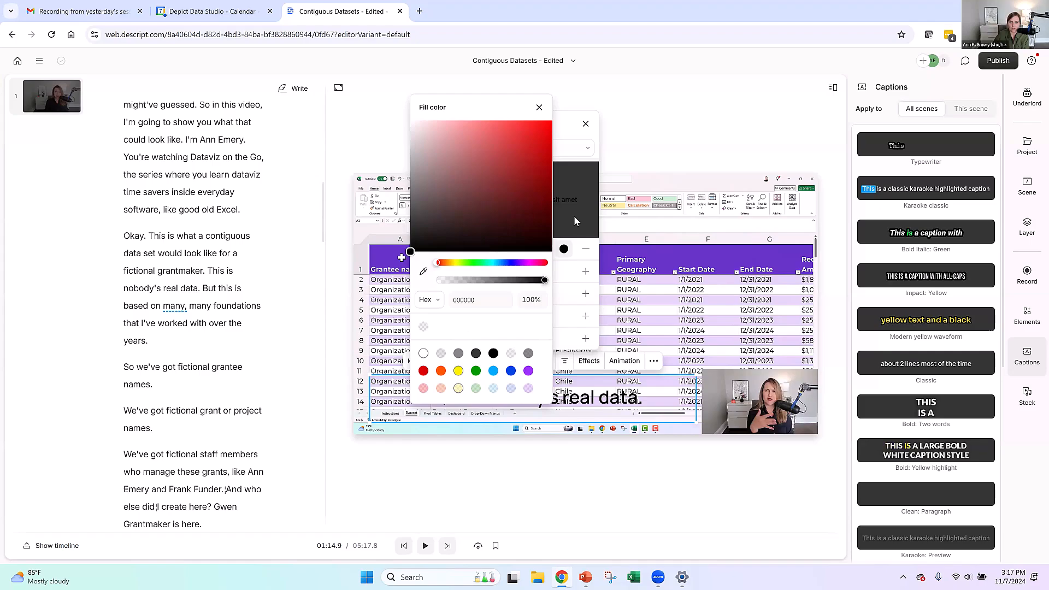
left_click(576, 238)
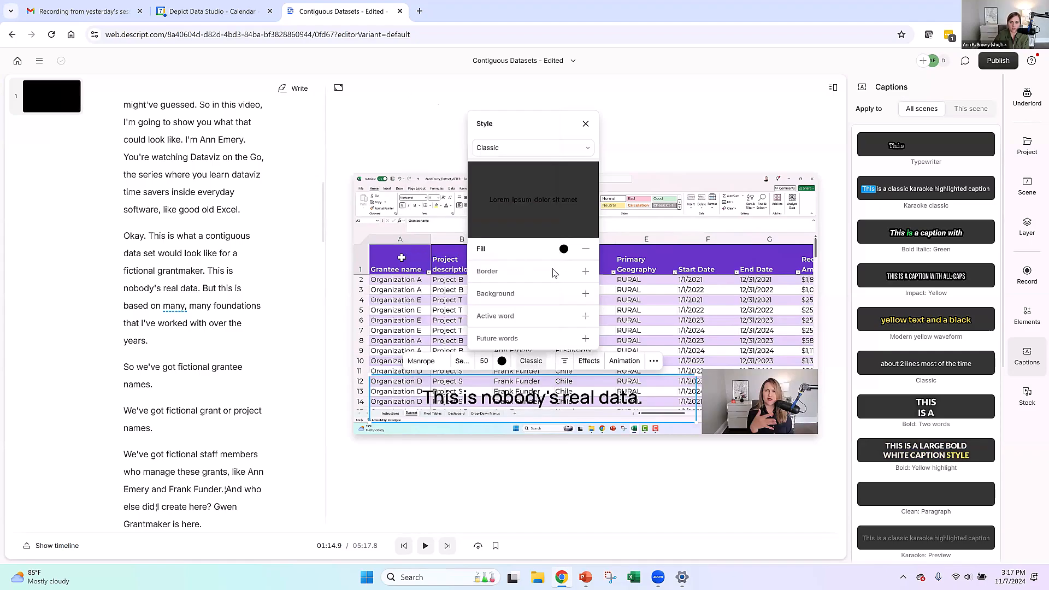
- Add a box background to the captions in white (ffffff) at 90% opacity
left_click(585, 295)
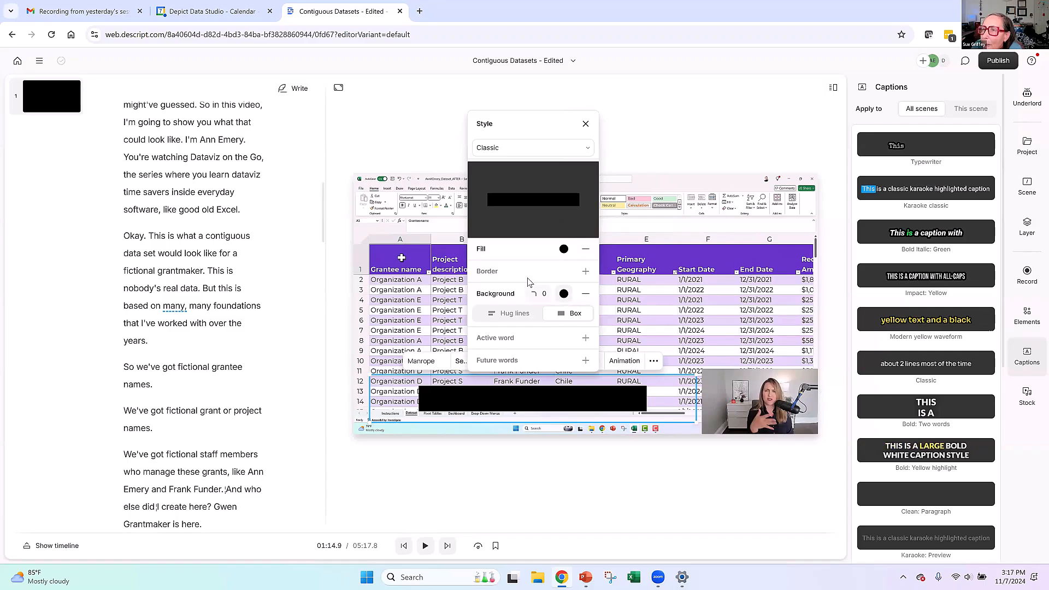
left_click(563, 294)
left_click_drag(411, 188, 401, 148)
left_click(533, 344)
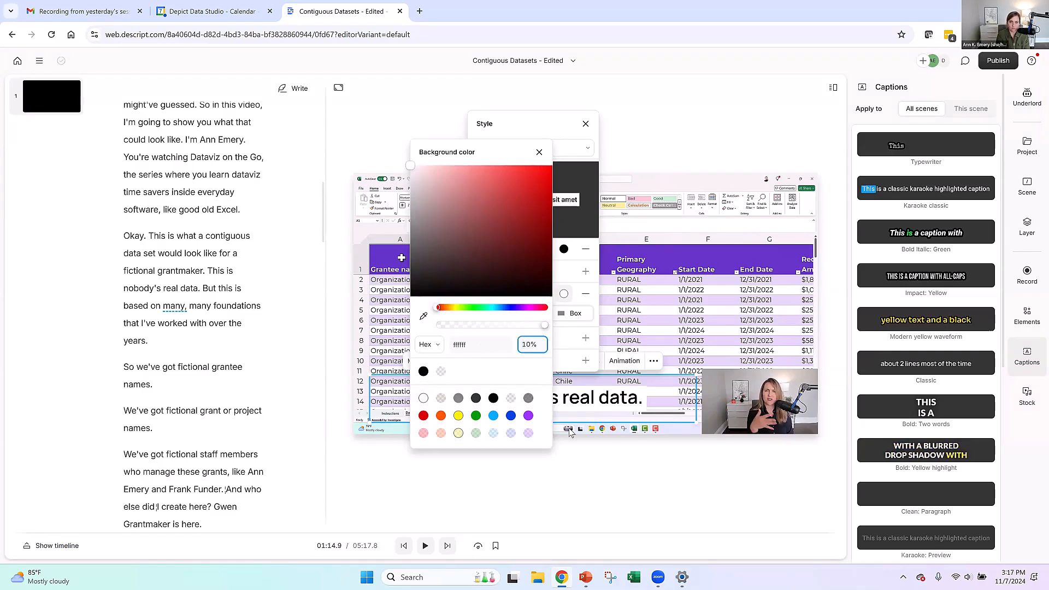
key("Return")
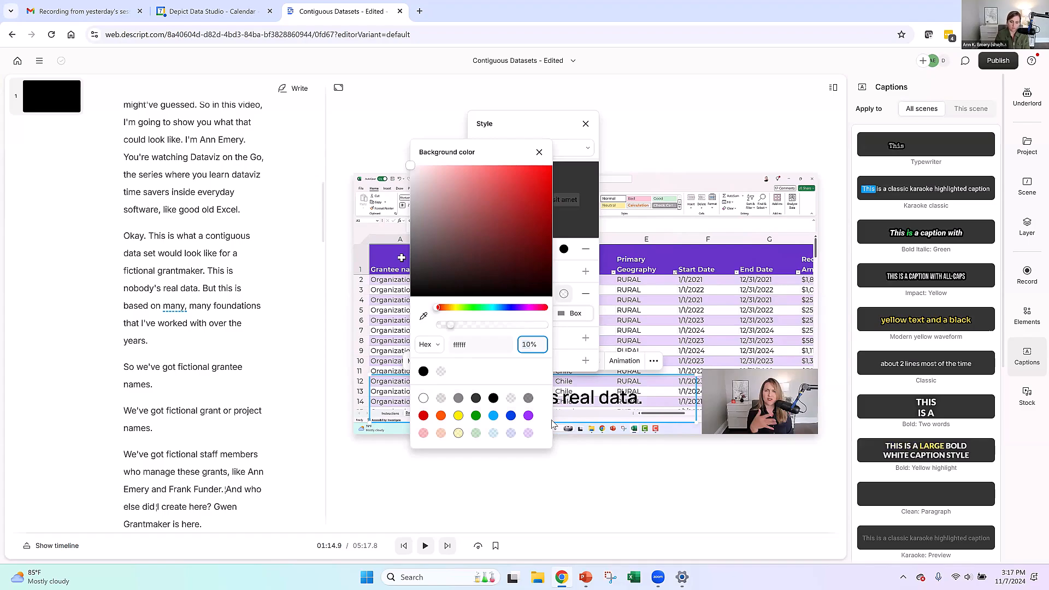
key("Return")
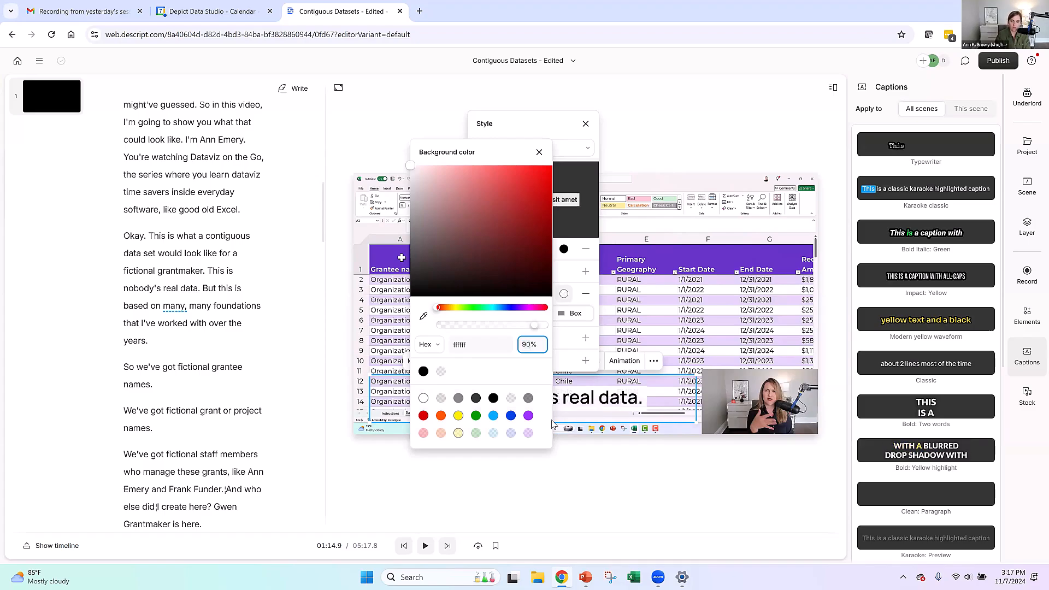
left_click(590, 465)
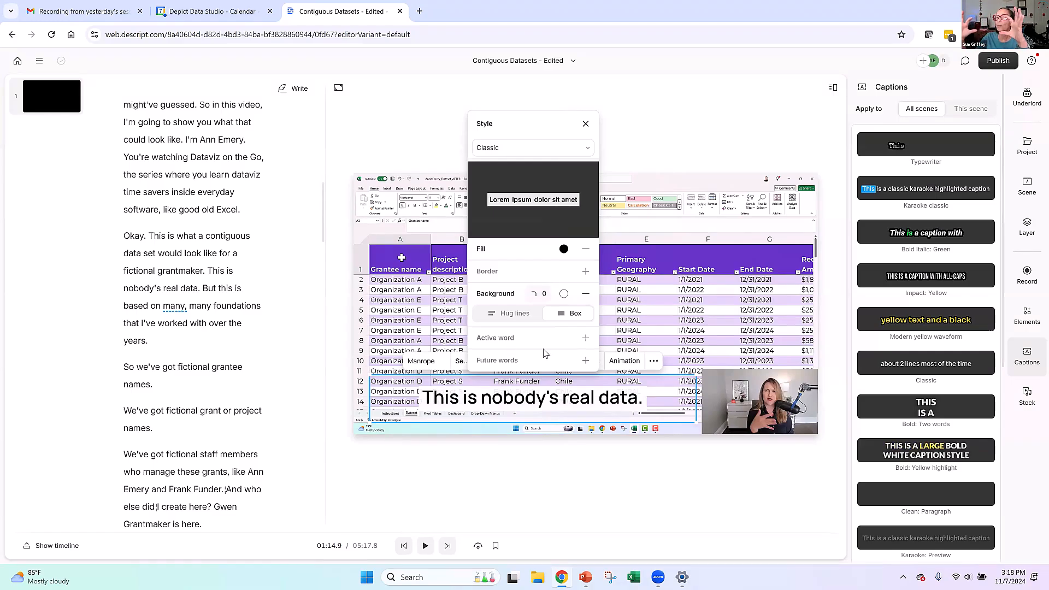
- Try active-word highlighting on the captions, remove it again and close the style settings
left_click(512, 339)
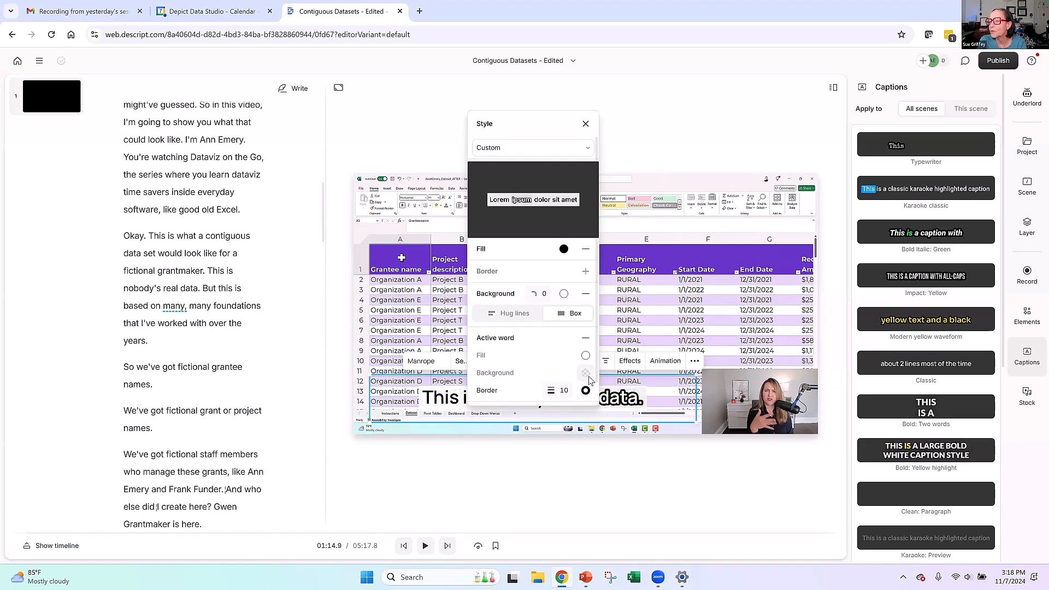
left_click(585, 339)
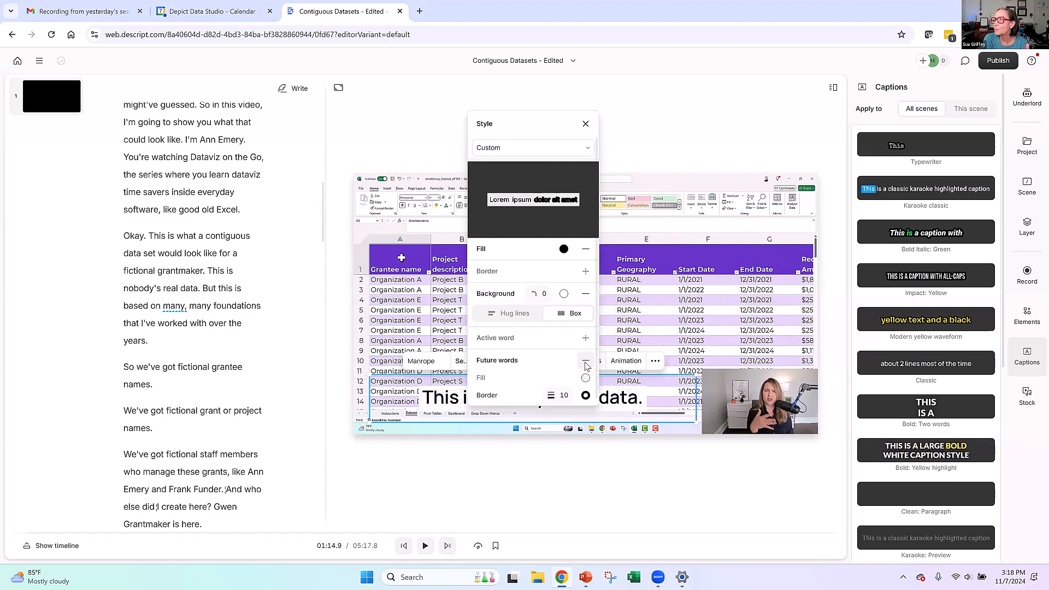
left_click(596, 481)
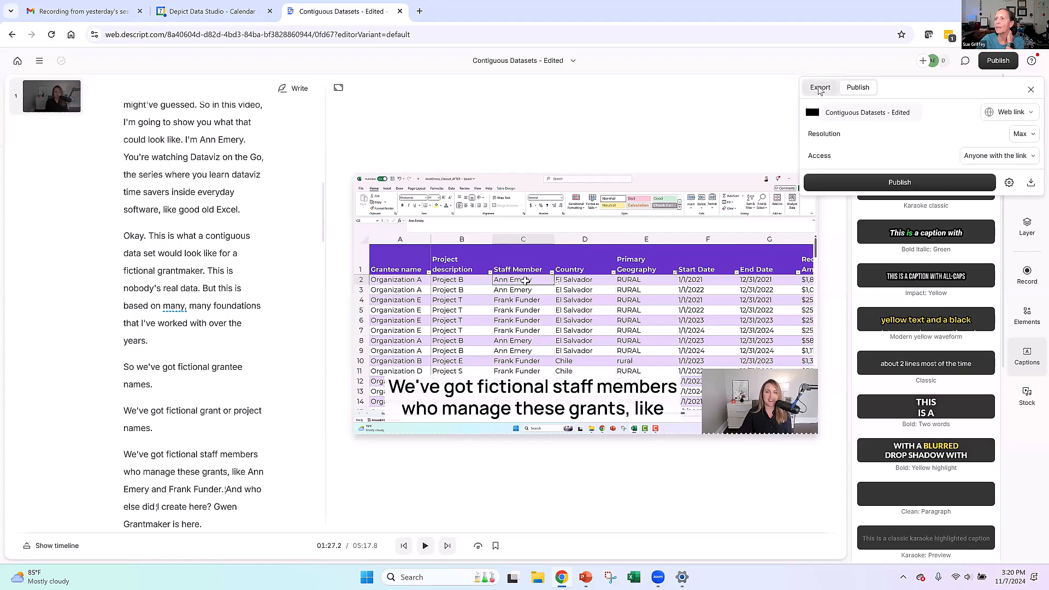
- Review the video export settings and the available resolution options without exporting
left_click(819, 89)
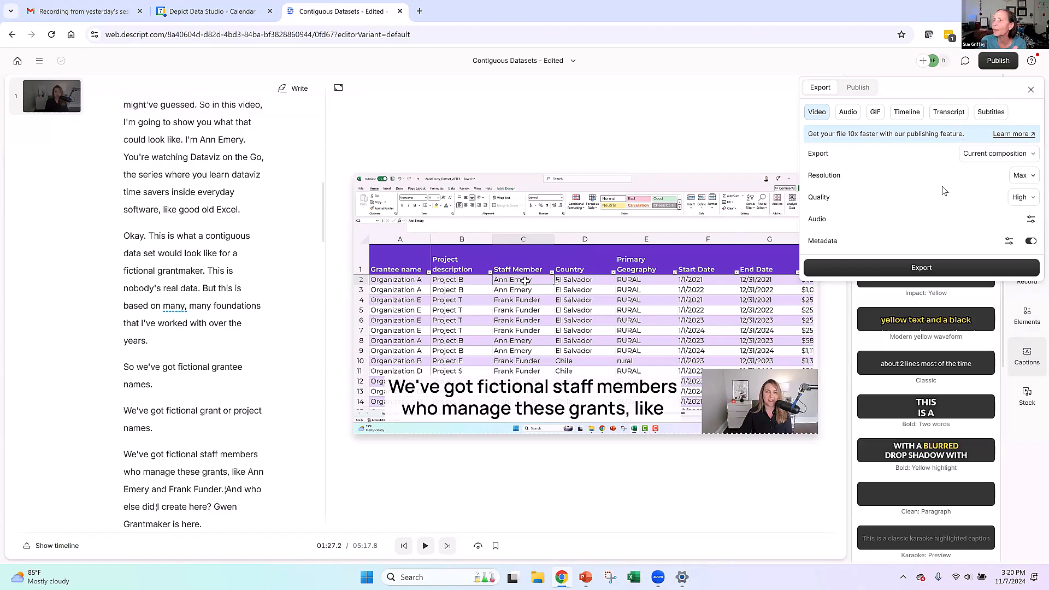
left_click(1033, 176)
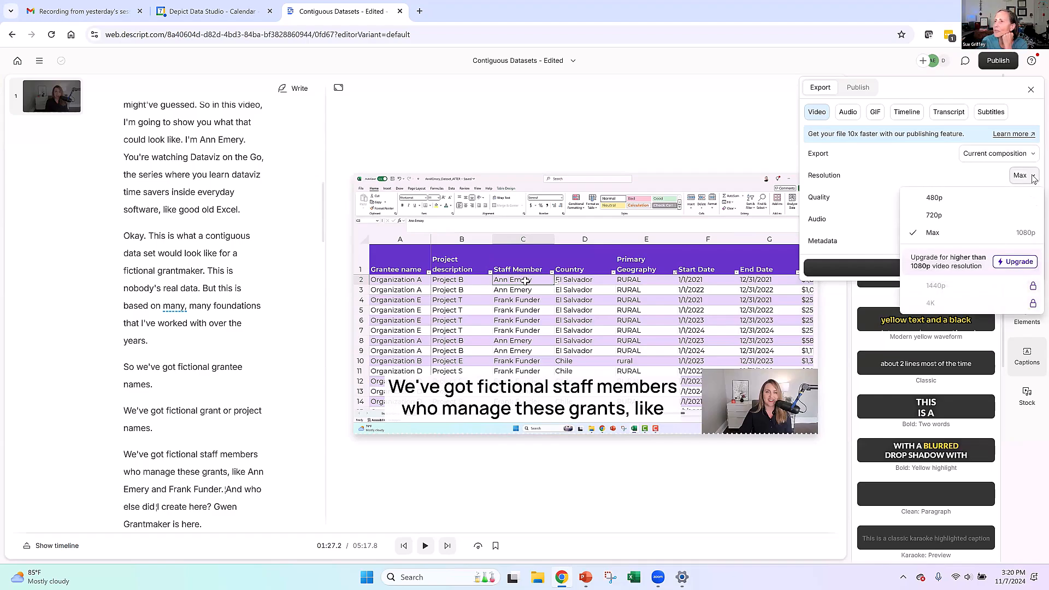
left_click(1033, 179)
left_click(589, 111)
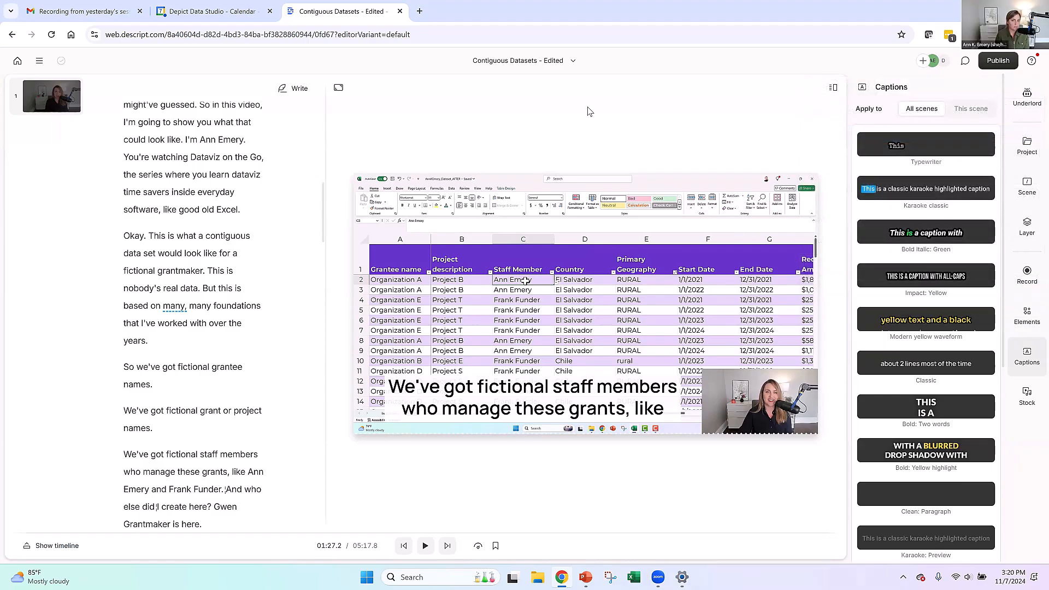